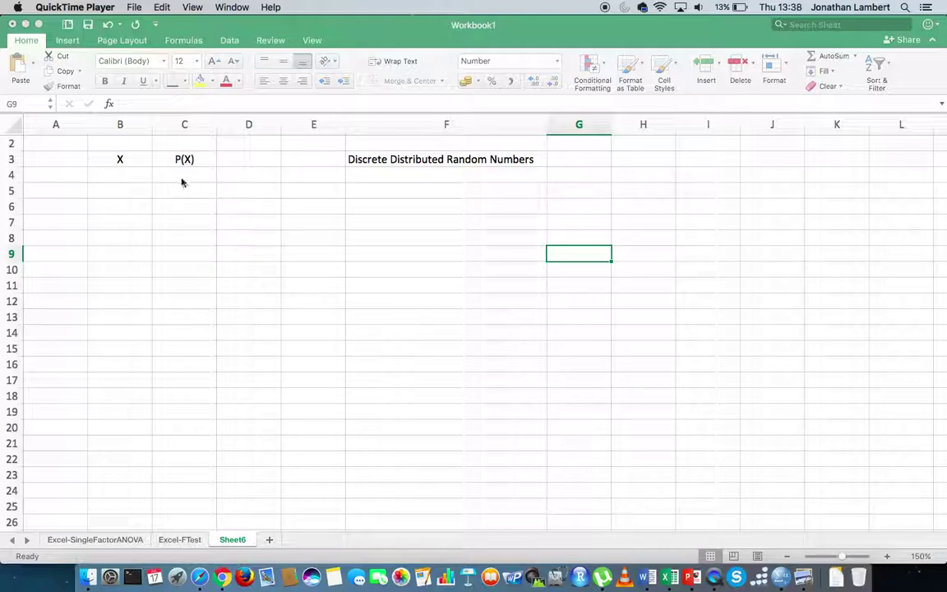
- Enter the X values 1, 2, 3, 4, 5 and 6 into B4:B9, finishing in cell C4
left_click(125, 178)
left_click(126, 177)
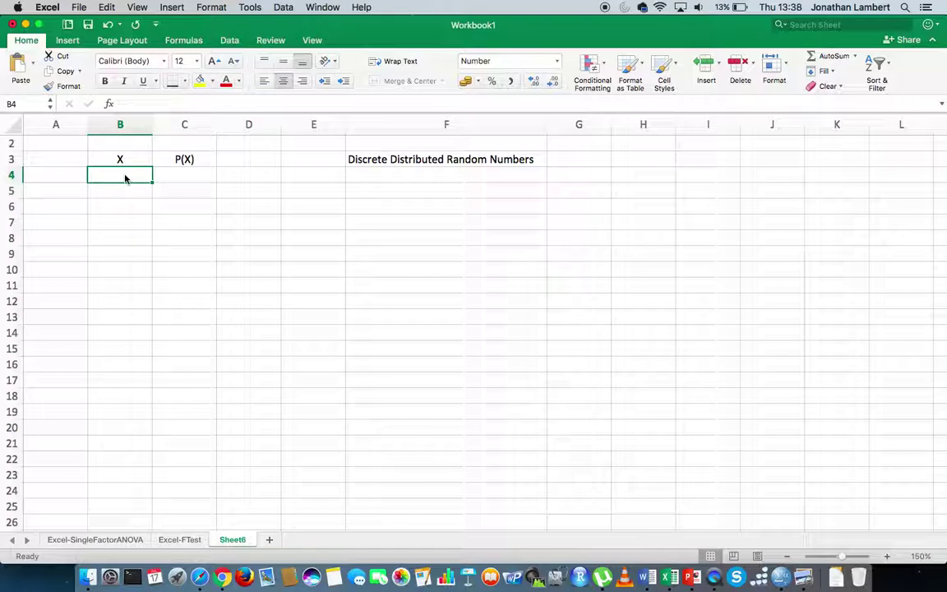
type("1")
key("Return")
type("2")
key("Return")
type("3")
key("Return")
type("4")
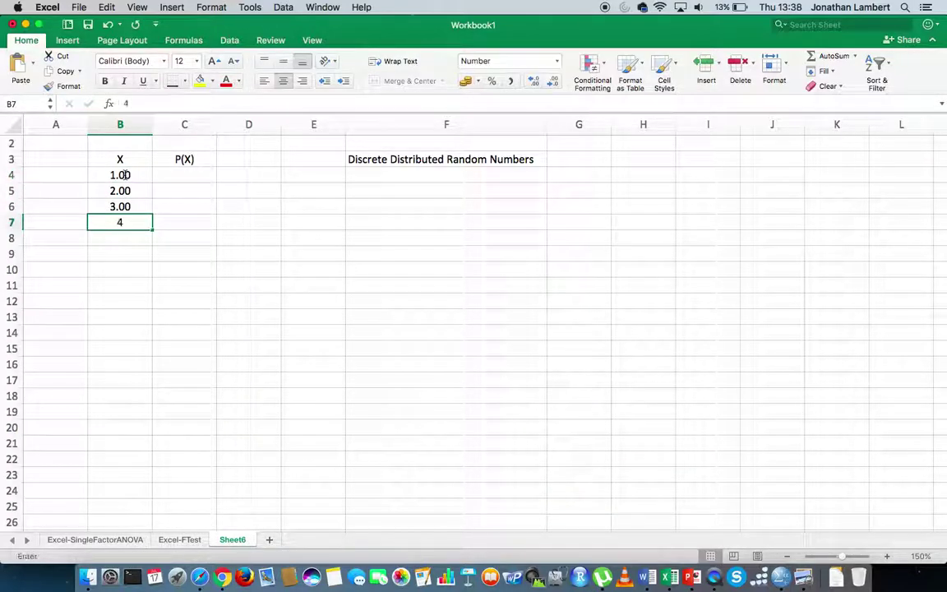
key("Return")
type("5")
key("Return")
type("6")
key("Return")
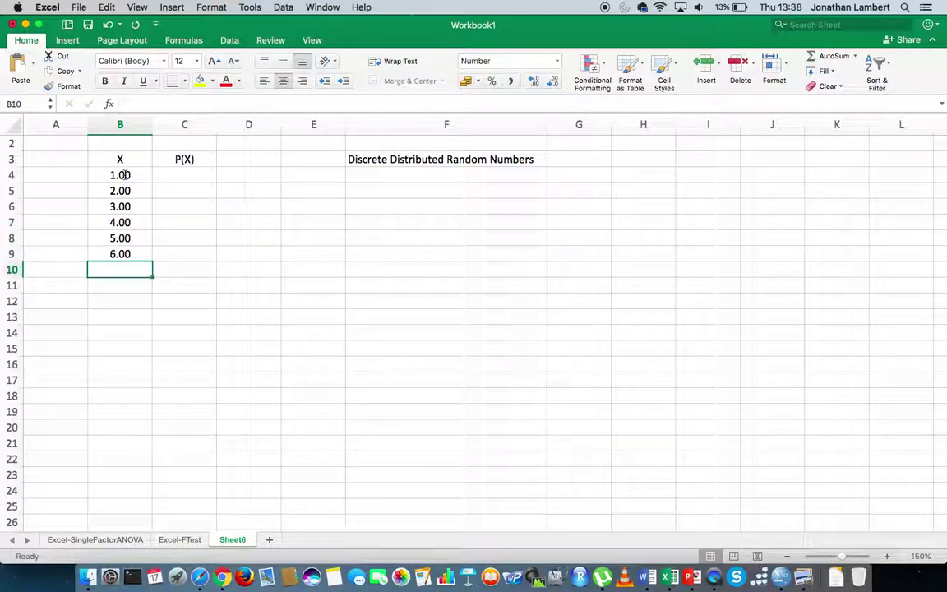
key("Right")
key("Up")
key("Up")
key("Up")
key("Up")
key("Up")
key("Up")
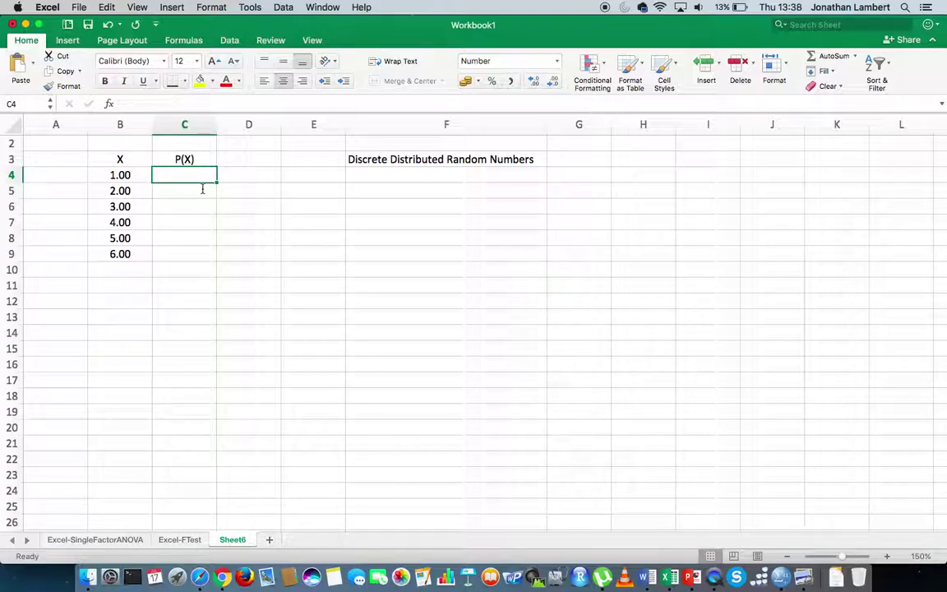
- Enter 0.20, 0.30, 0.20, 0.15, 0.10 and 0.05 into C4:C9
type("0.20")
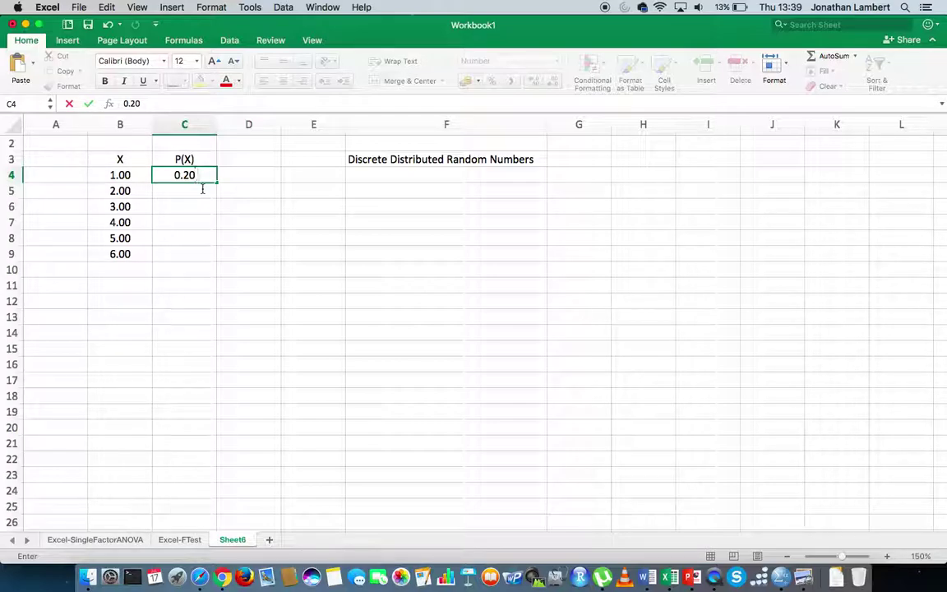
key("Return")
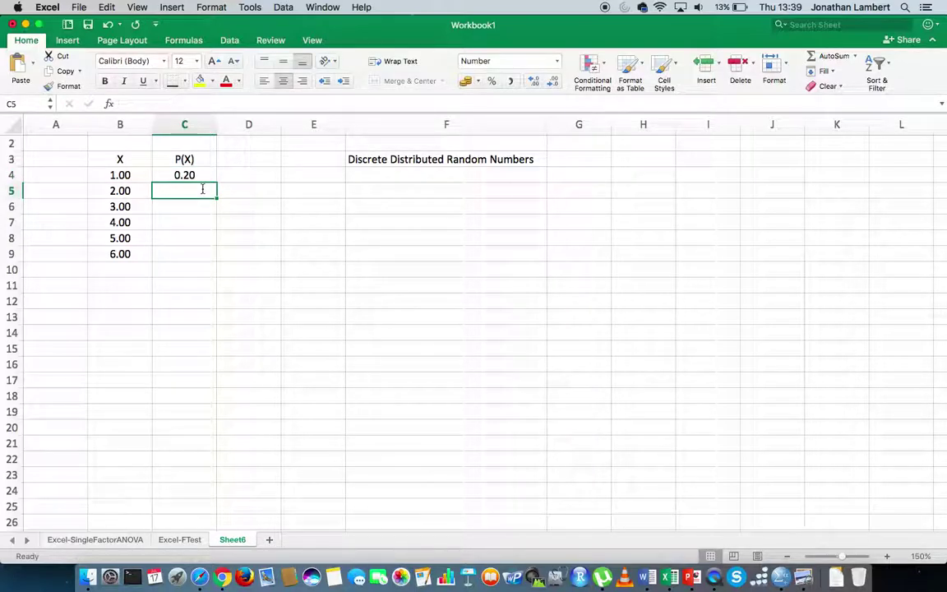
type("0.30")
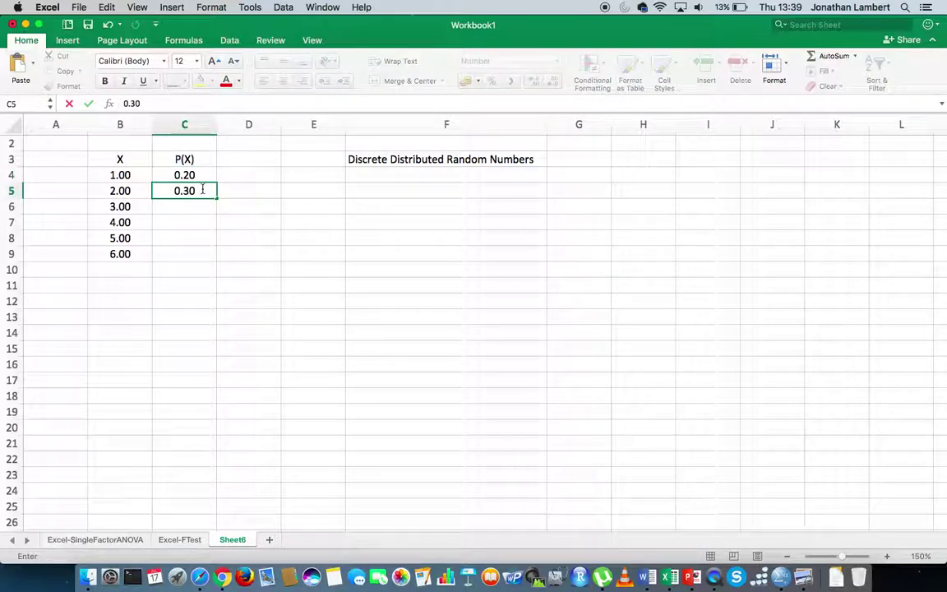
key("Return")
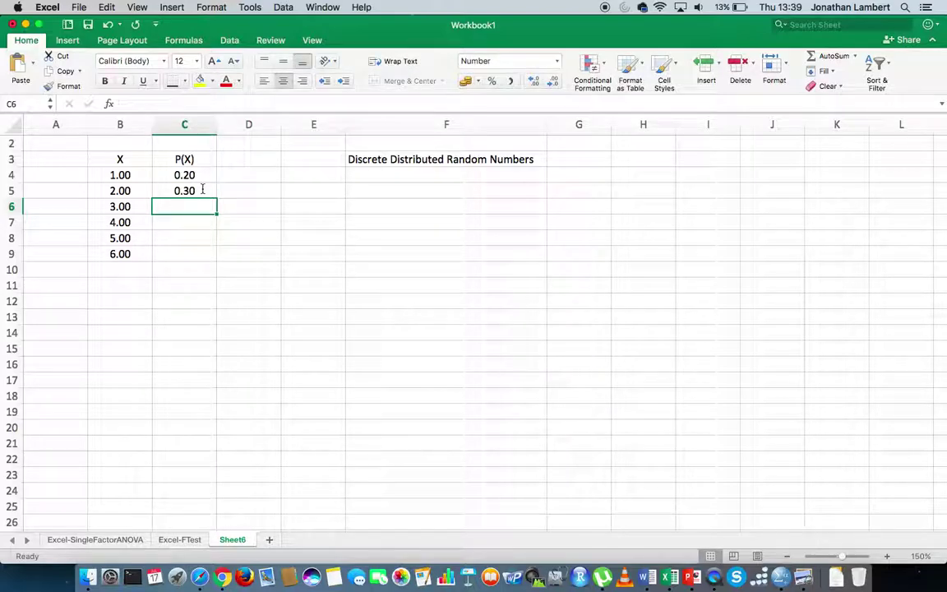
type("0.20")
key("Return")
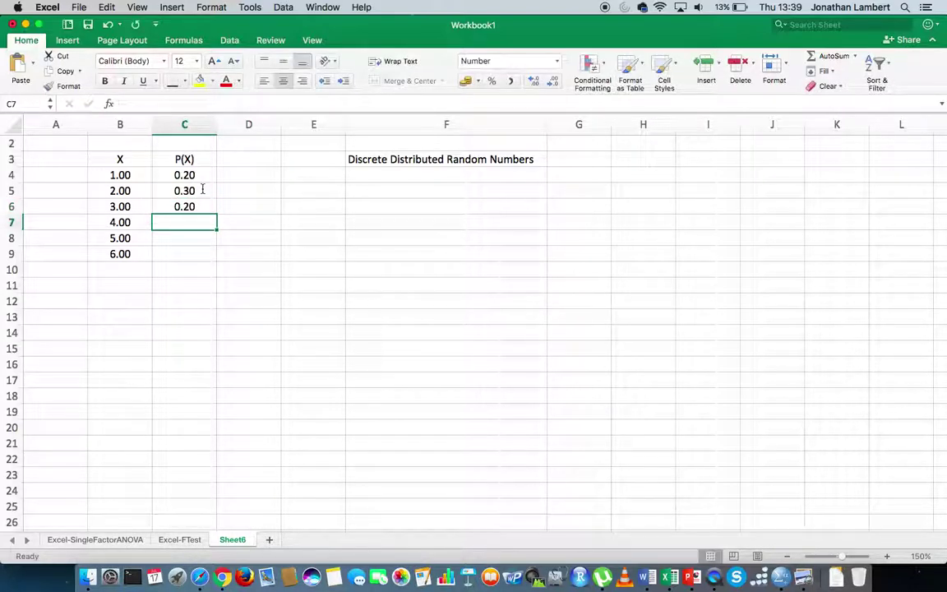
type("0.15")
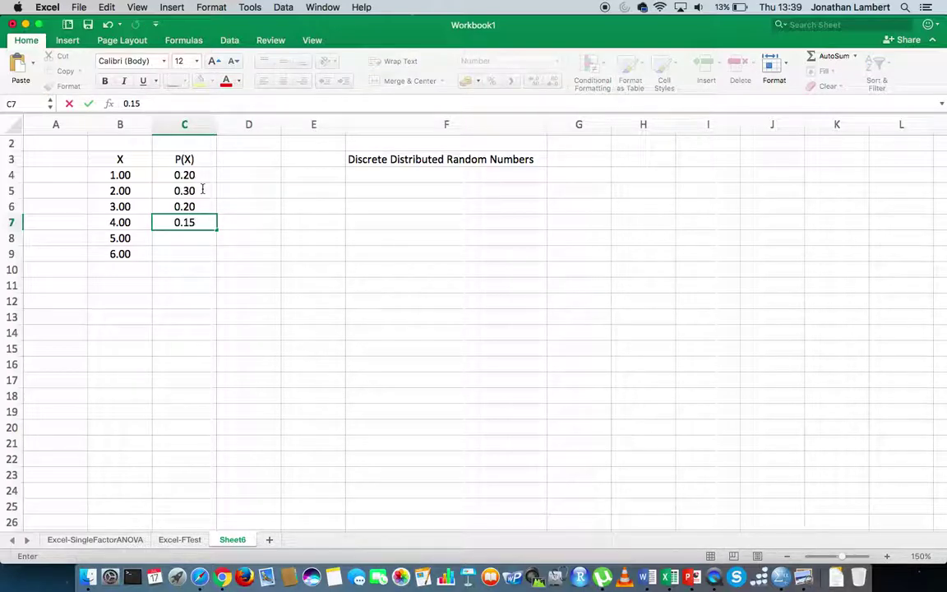
key("Return")
type("0.10")
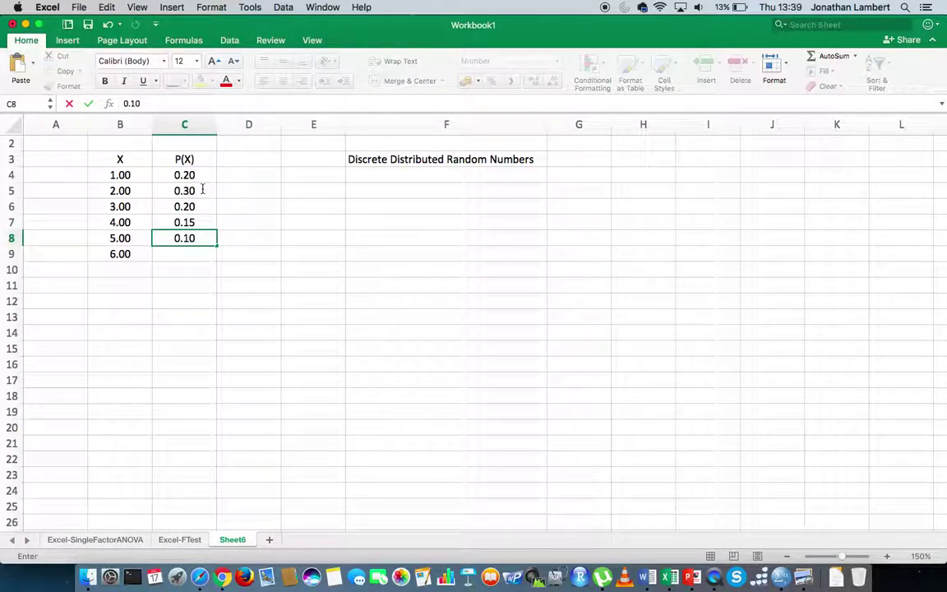
key("Return")
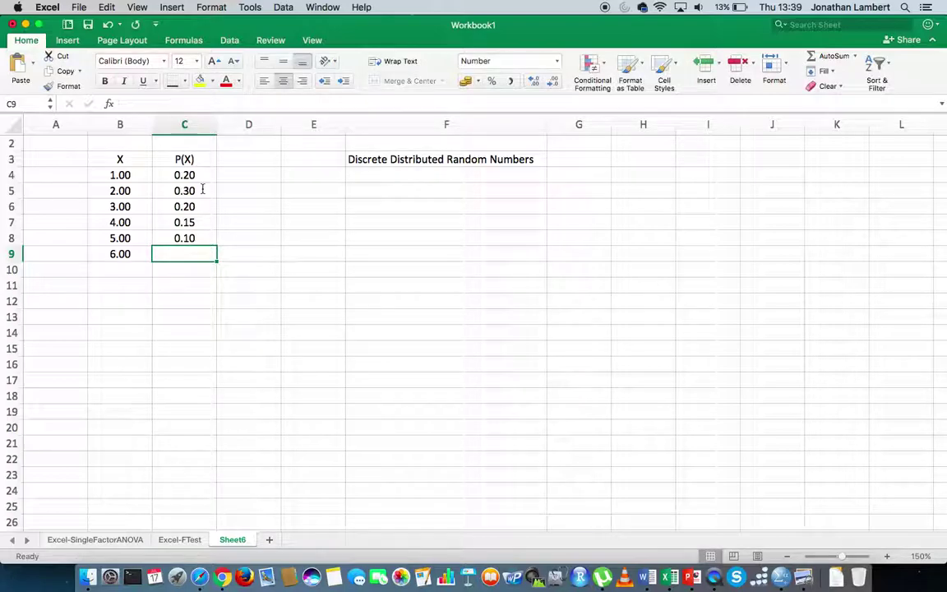
type("0.05")
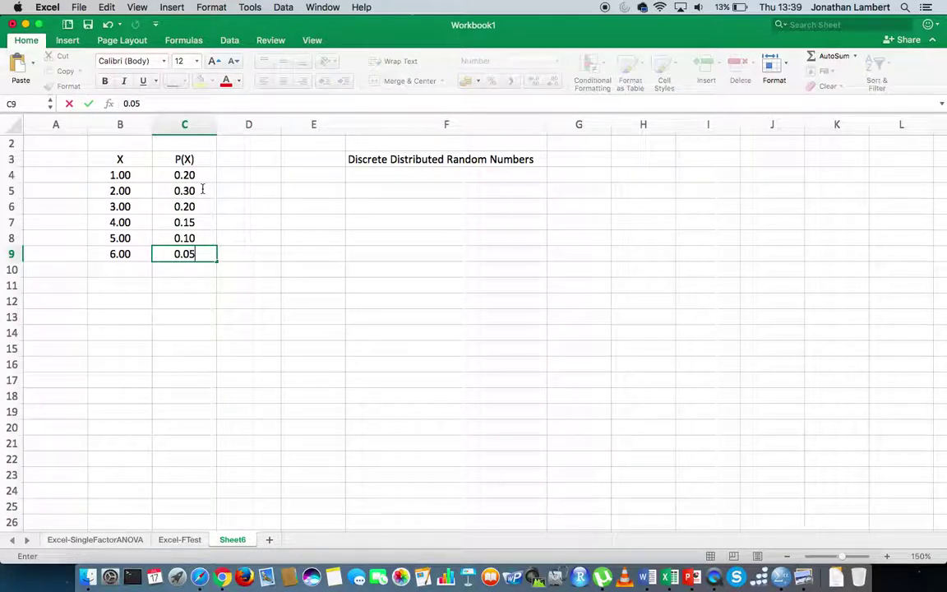
key("Return")
- Put =SUM(C4:C9) in C10 to show the probabilities total 1.00
type("=")
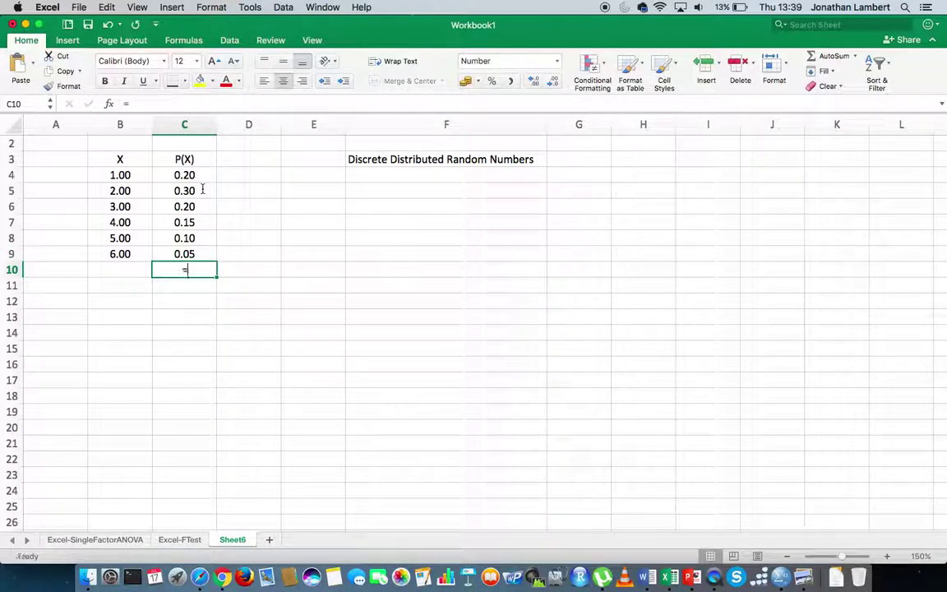
type("sum(")
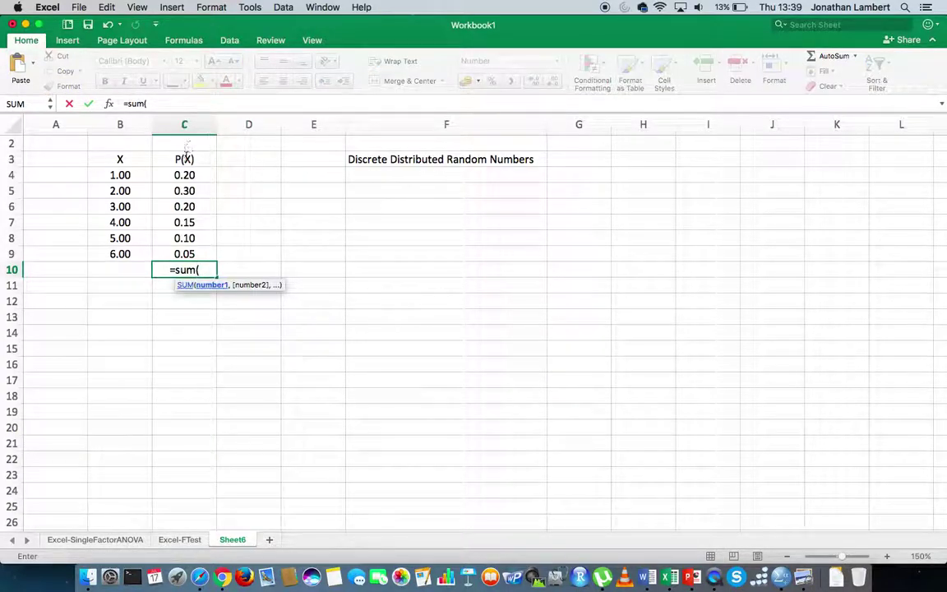
left_click_drag(187, 174, 196, 254)
key("Return")
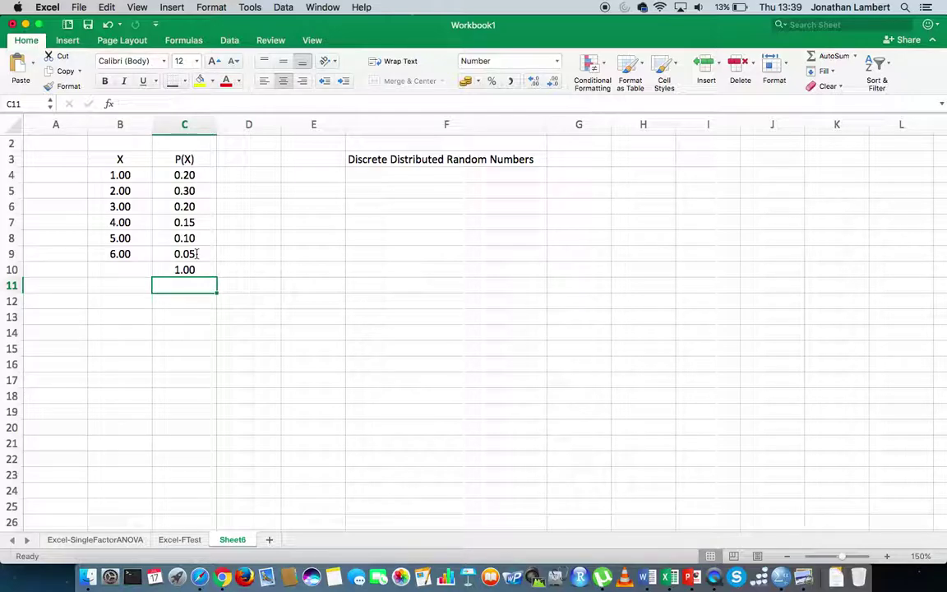
left_click(197, 176)
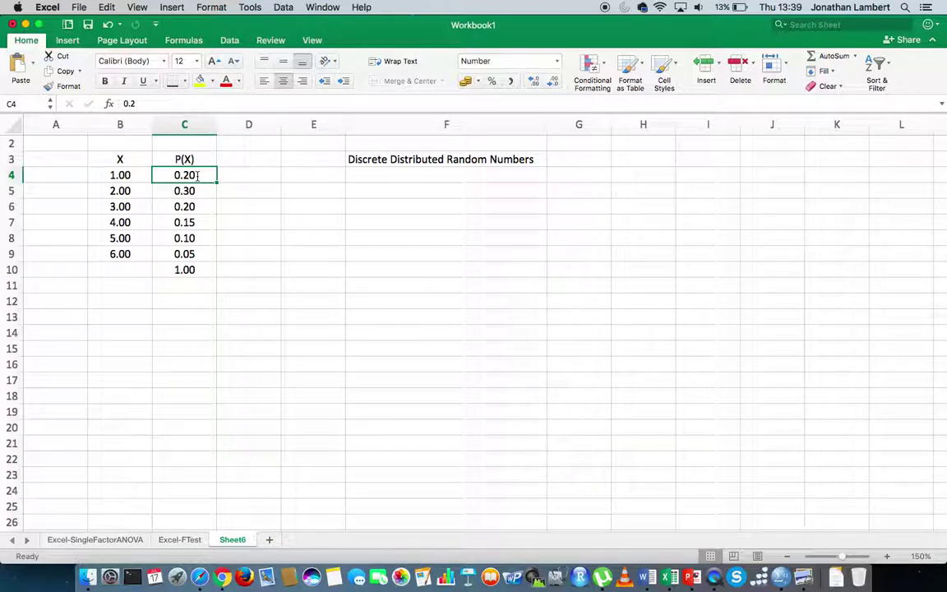
left_click(179, 206)
left_click(146, 207)
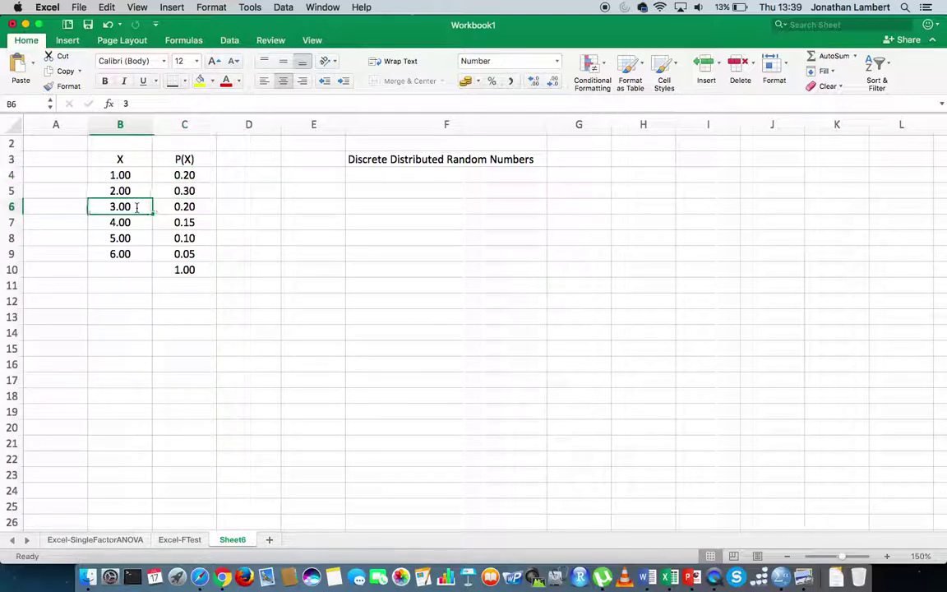
left_click(190, 221)
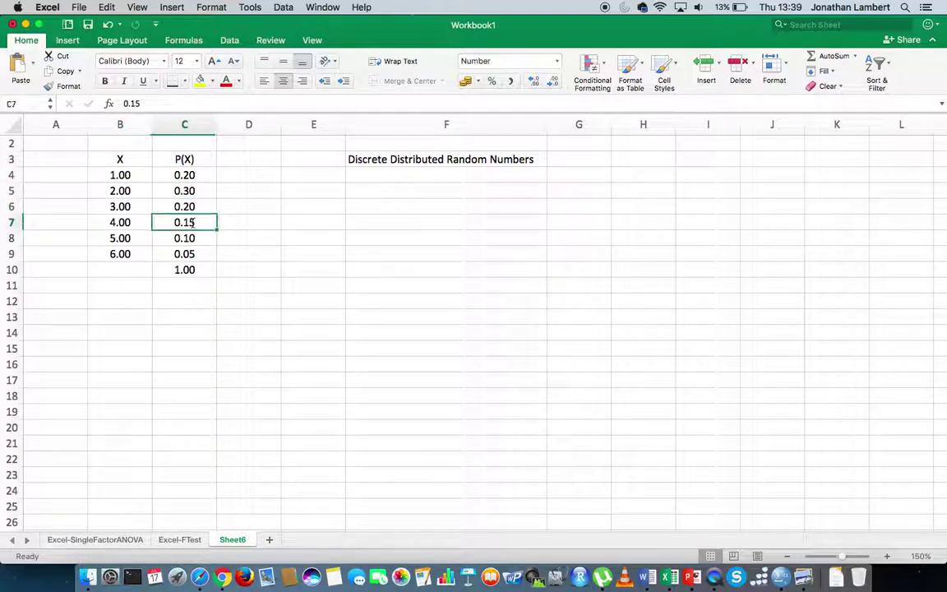
left_click(134, 223)
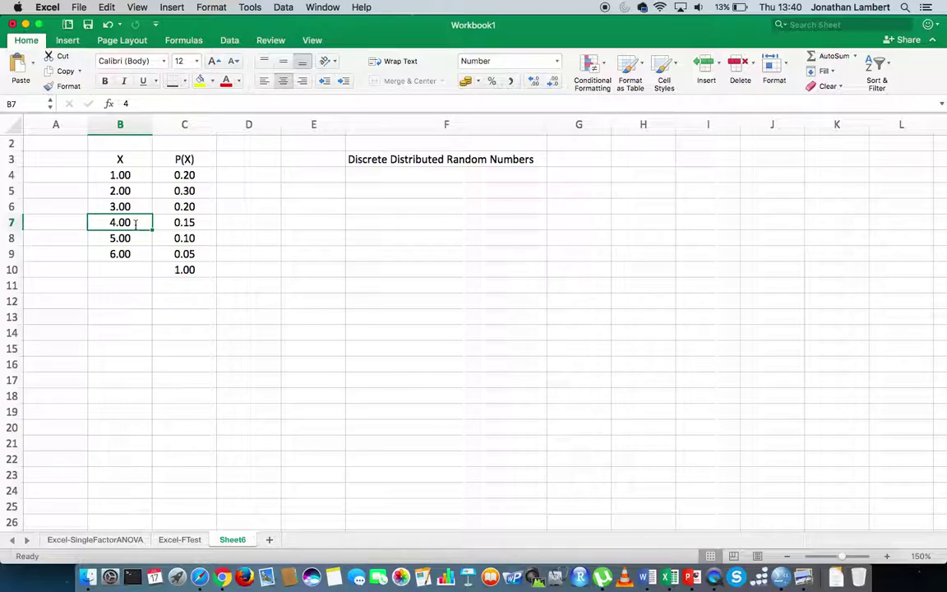
left_click(187, 191)
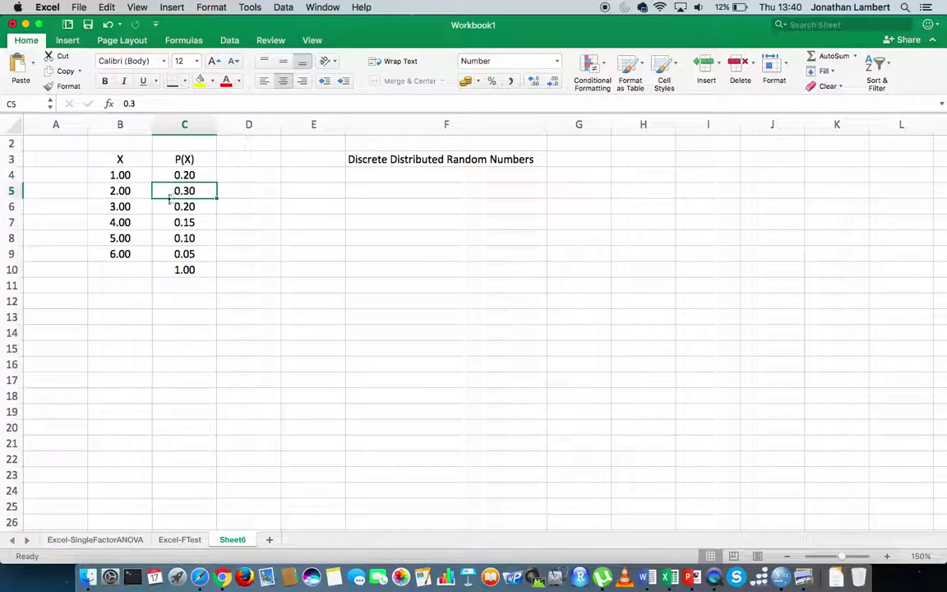
left_click(135, 191)
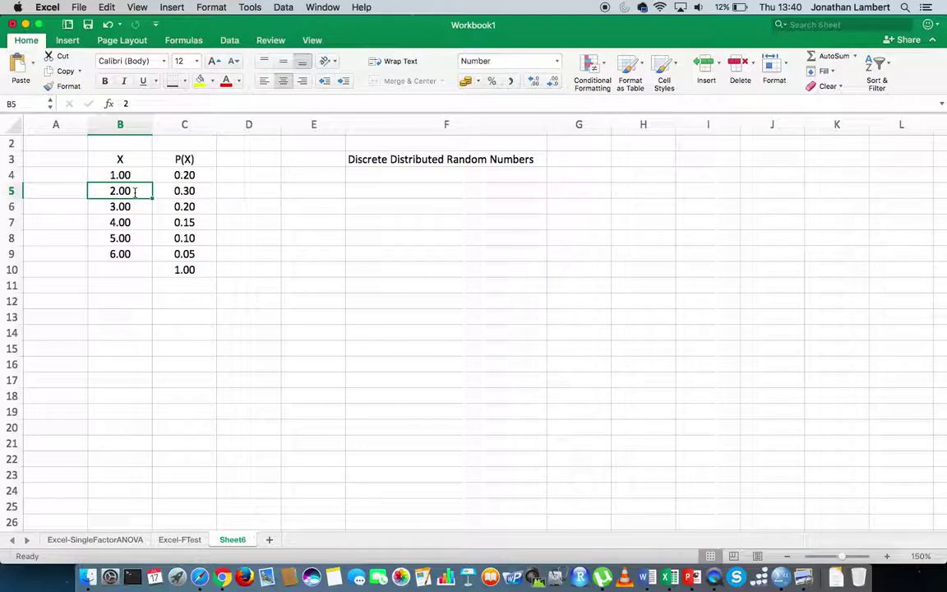
- Select the X values in B4:B9
left_click_drag(135, 176, 185, 255)
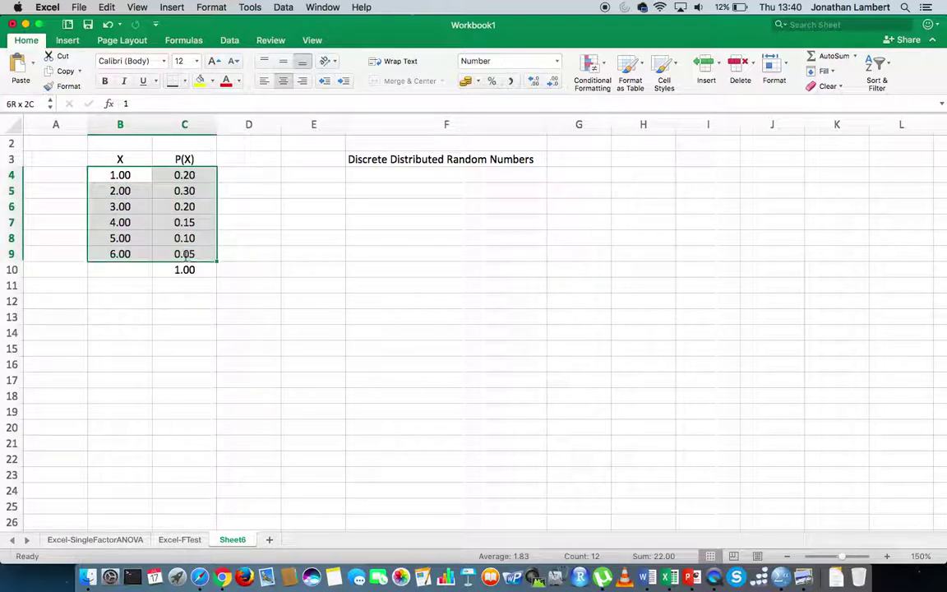
left_click(135, 175)
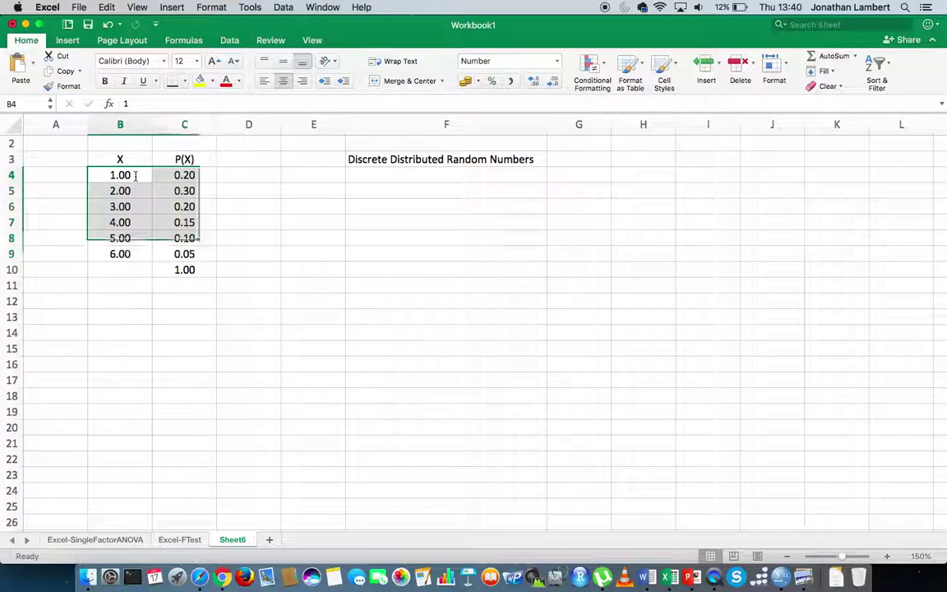
left_click_drag(135, 175, 141, 256)
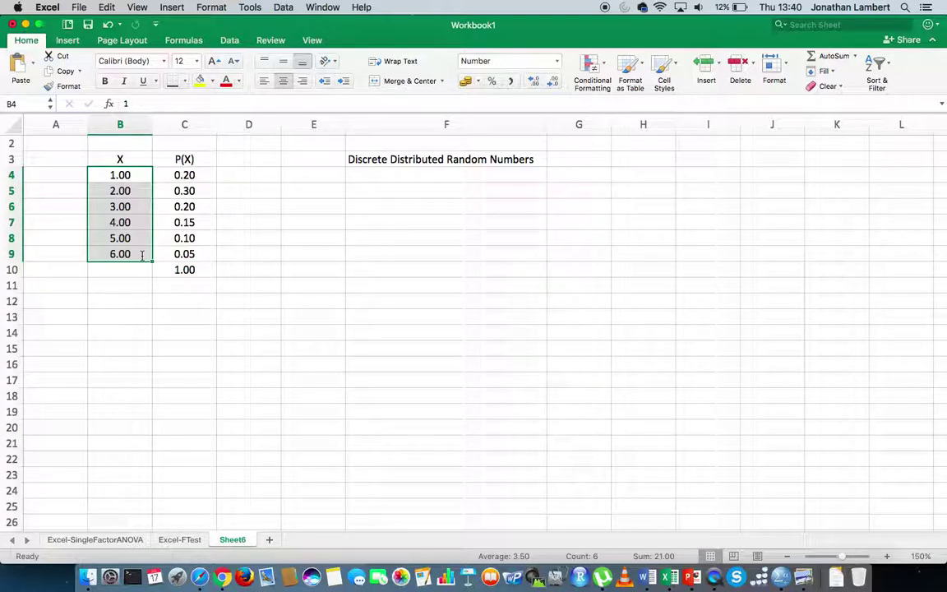
- Browse the Insert, Page Layout and Formulas ribbons, ending on the Data ribbon
left_click(67, 41)
left_click(132, 40)
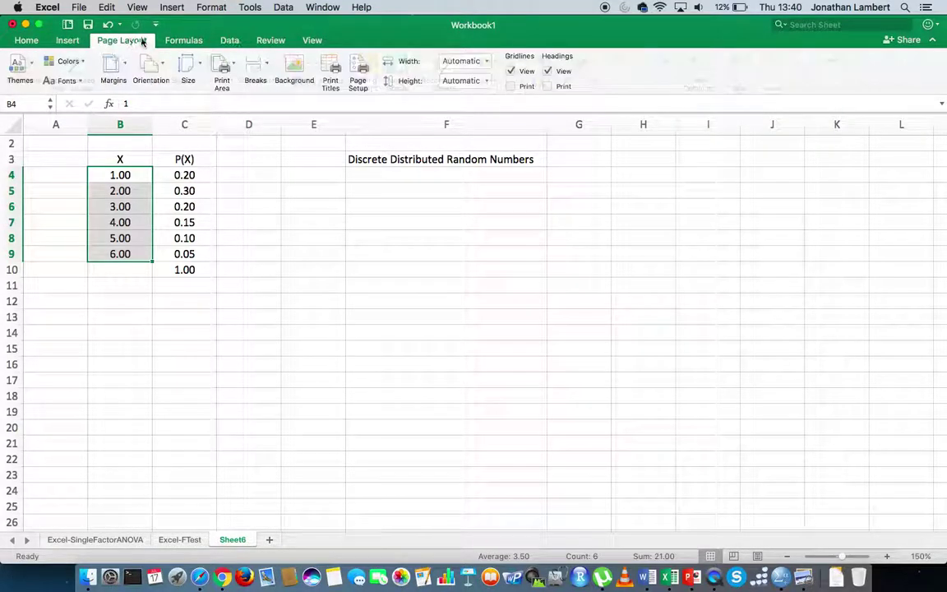
left_click(185, 40)
left_click(232, 41)
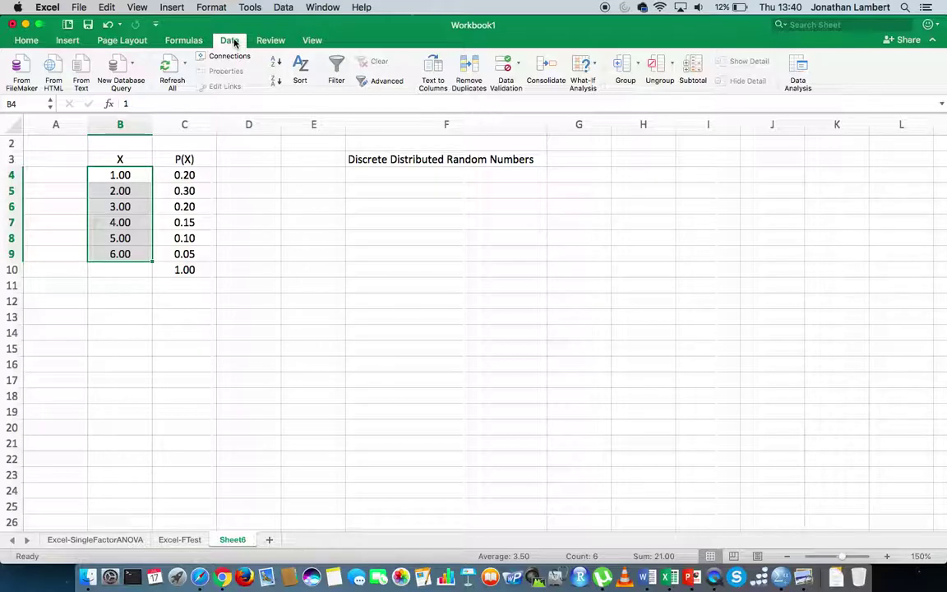
- Open Data Analysis and pick Random Number Generation from the tools list
left_click(803, 73)
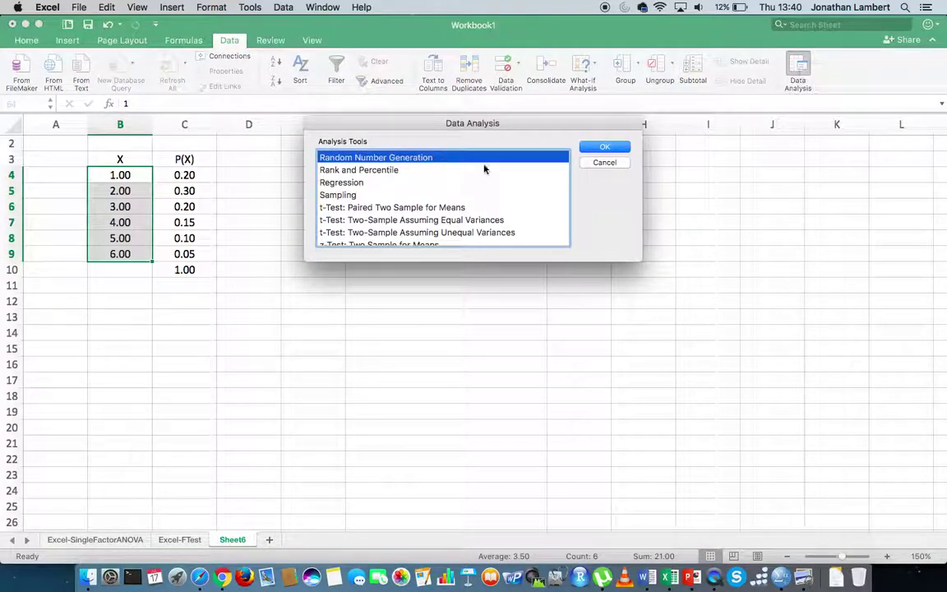
scroll(448, 178, "up", 5)
scroll(448, 178, "down", 5)
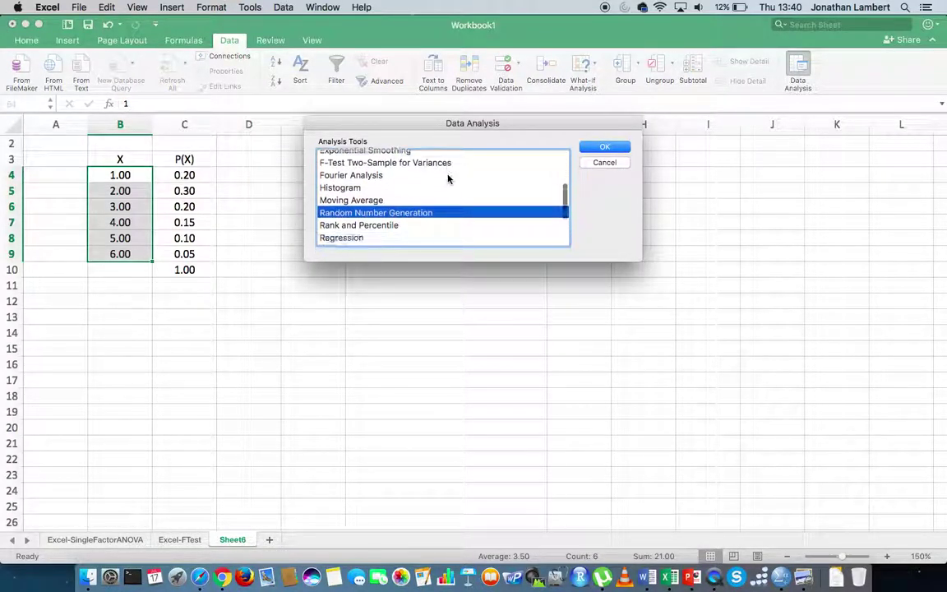
- Clear the variables, random-number count, input range and output range in Random Number Generation
left_click(604, 146)
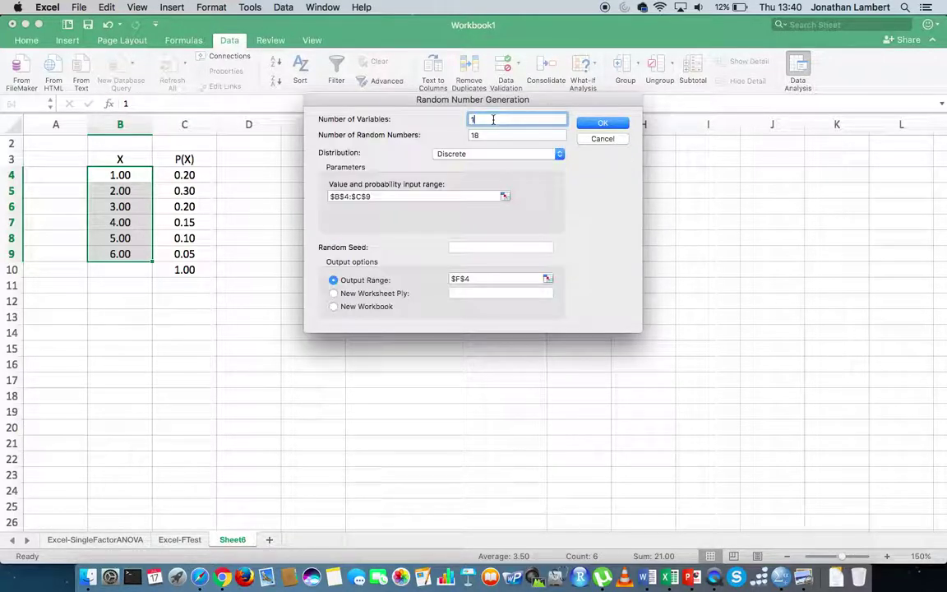
key("BackSpace")
key("Tab")
key("BackSpace")
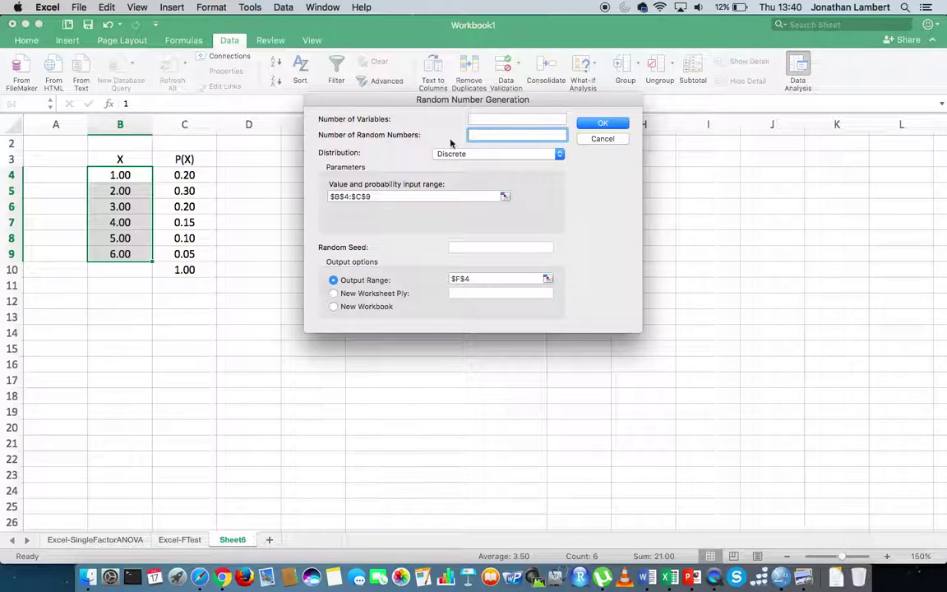
left_click(395, 196)
key("BackSpace")
key("BackSpace")
key("BackSpace")
key("BackSpace")
key("BackSpace")
key("BackSpace")
key("BackSpace")
key("BackSpace")
key("BackSpace")
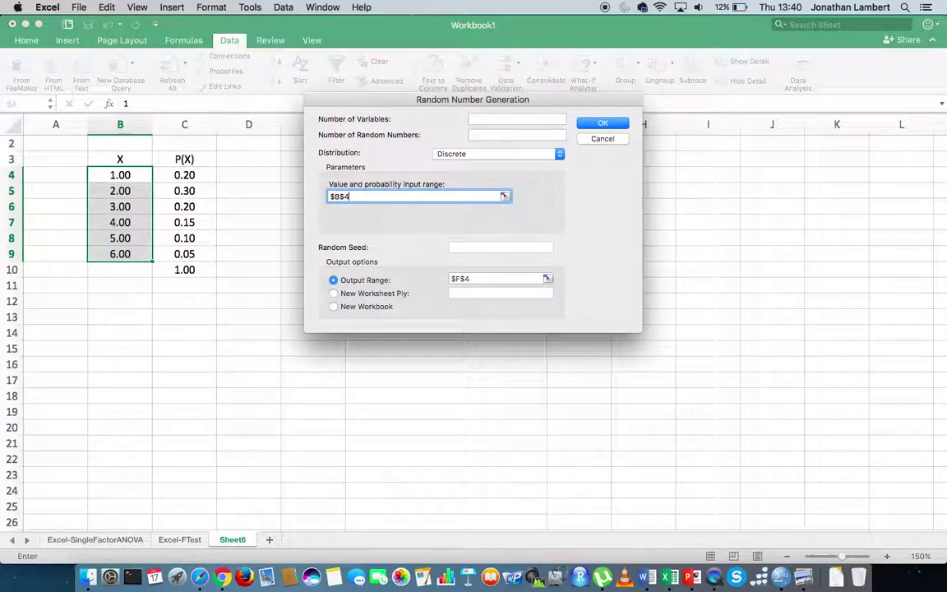
left_click(479, 279)
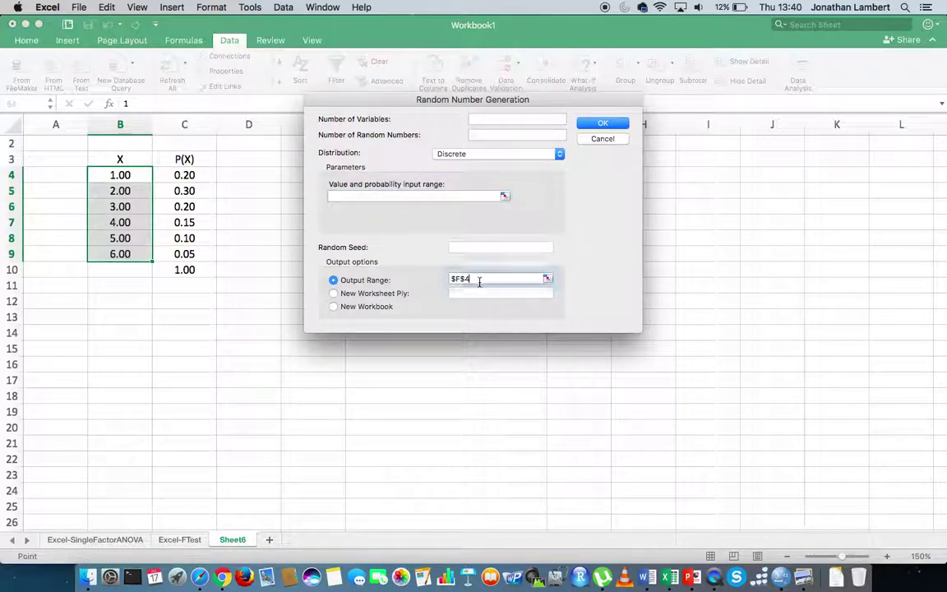
key("BackSpace")
key("BackSpace")
key("BackSpace")
key("BackSpace")
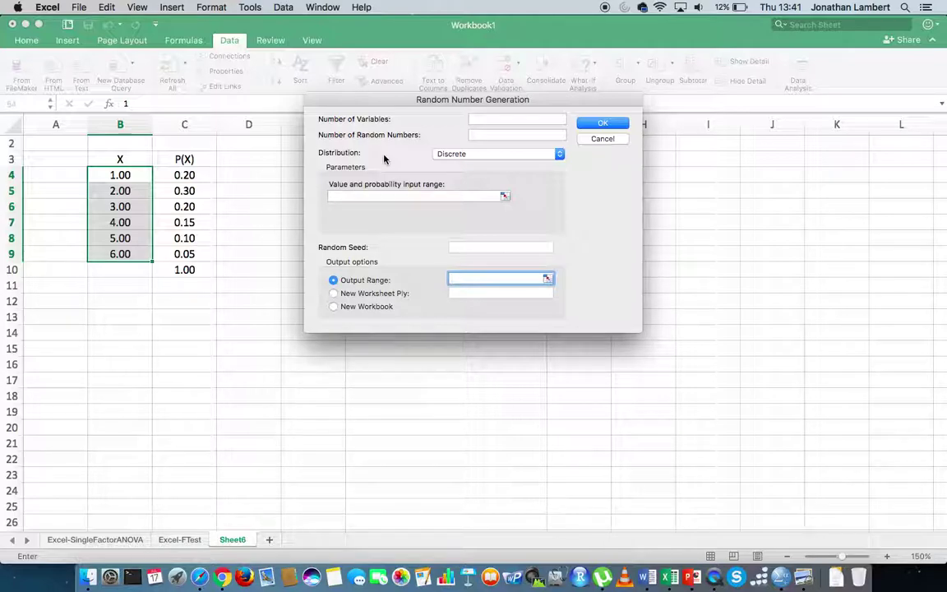
- Keep Discrete selected in the Distribution list
left_click(560, 154)
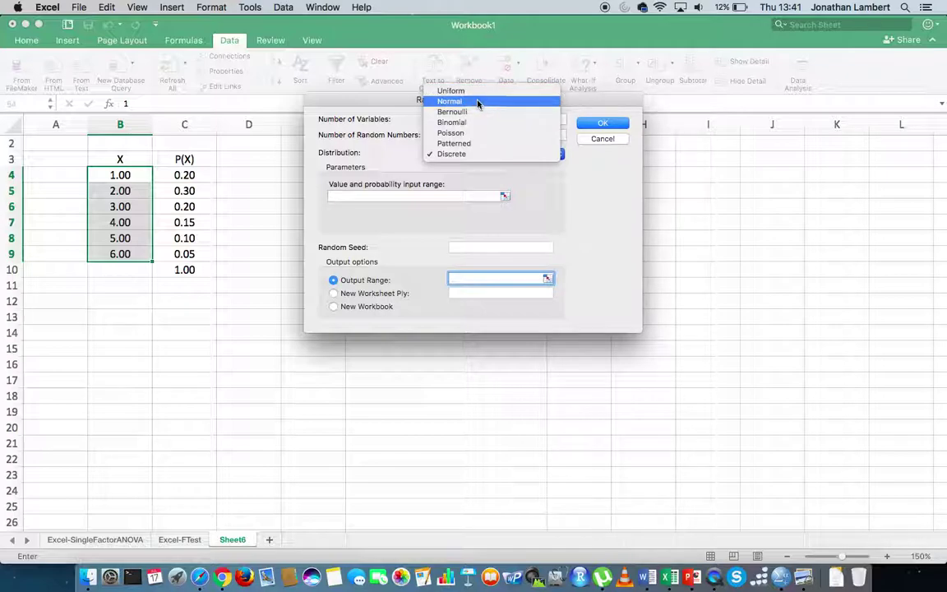
left_click(475, 155)
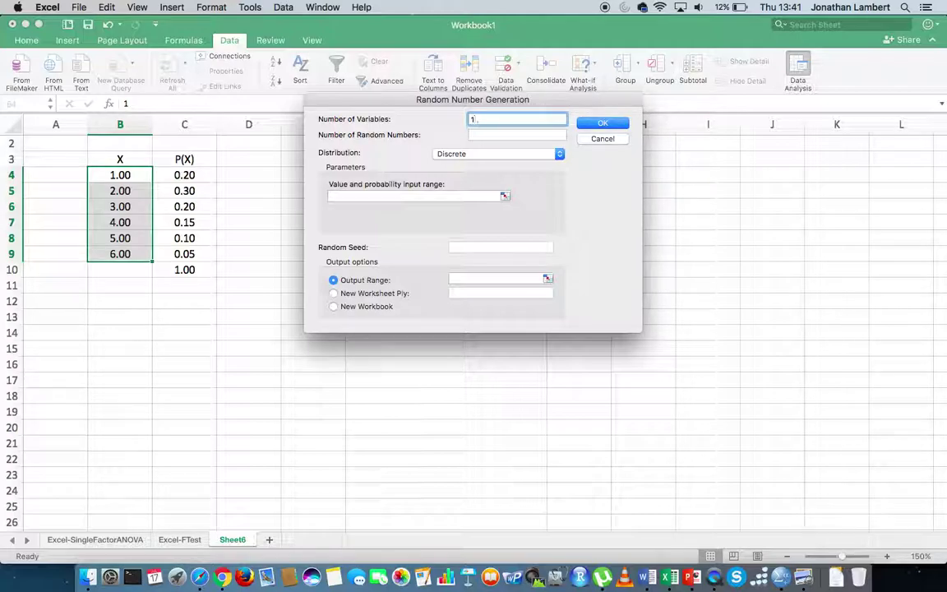
- Enter 18 in the Number of Random Numbers box
left_click(476, 135)
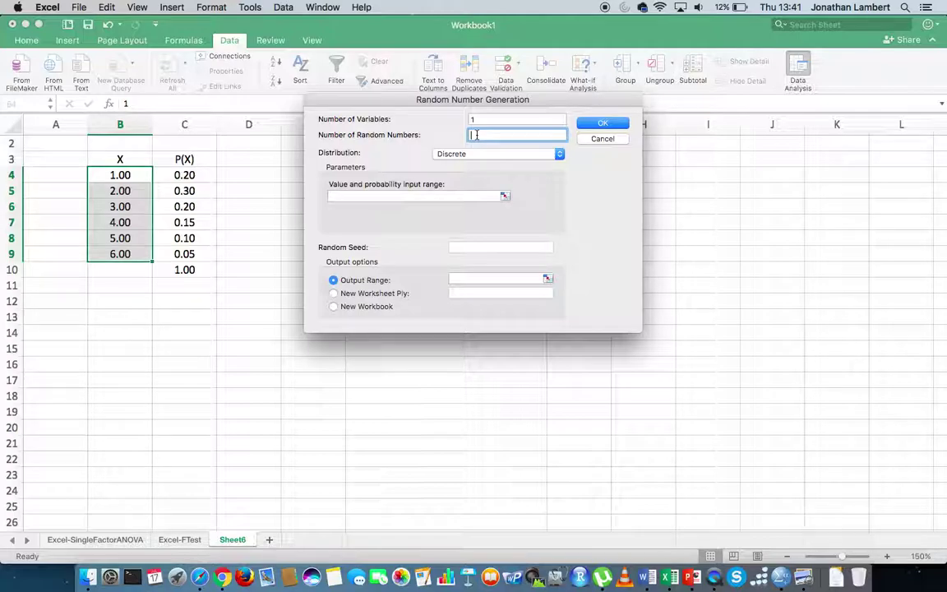
type("18")
- Set the input range to $B$4:$C$9 and move the dialog aside to reveal column F
left_click(343, 197)
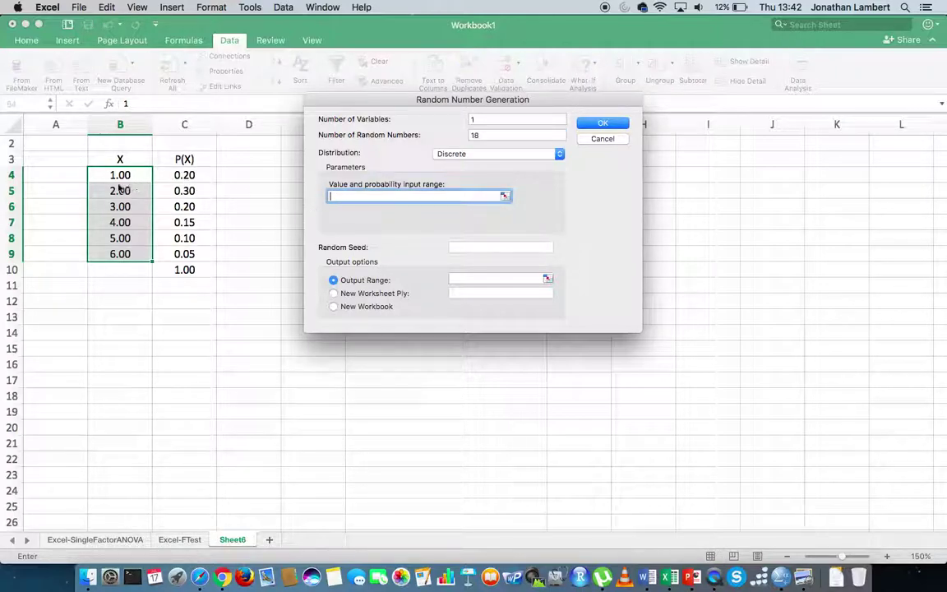
left_click_drag(120, 174, 185, 256)
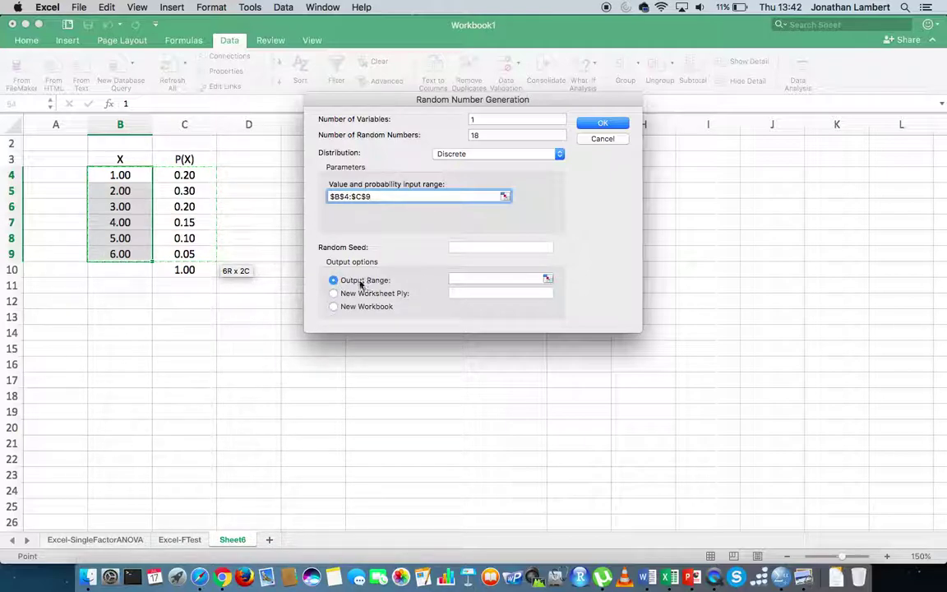
left_click(460, 279)
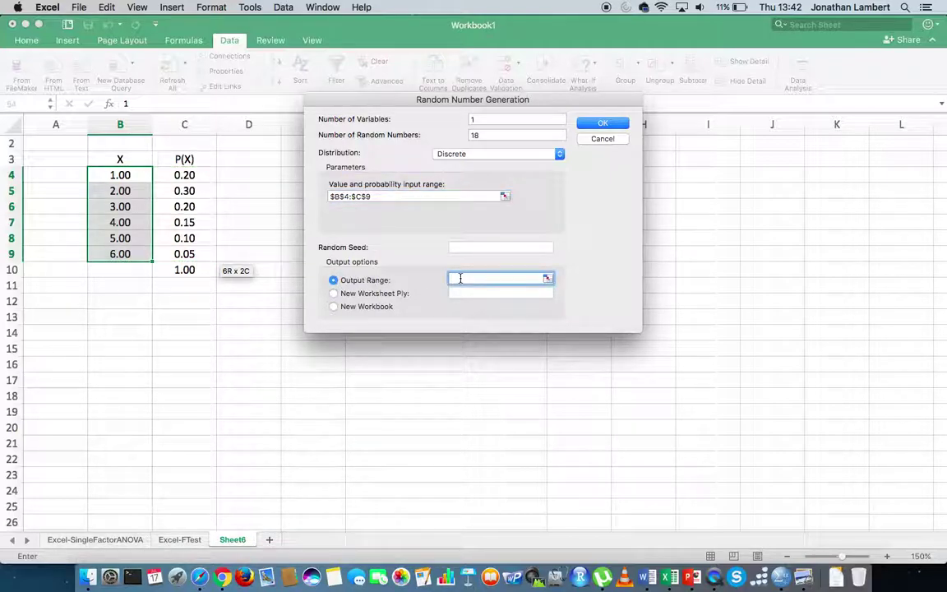
left_click_drag(368, 102, 639, 82)
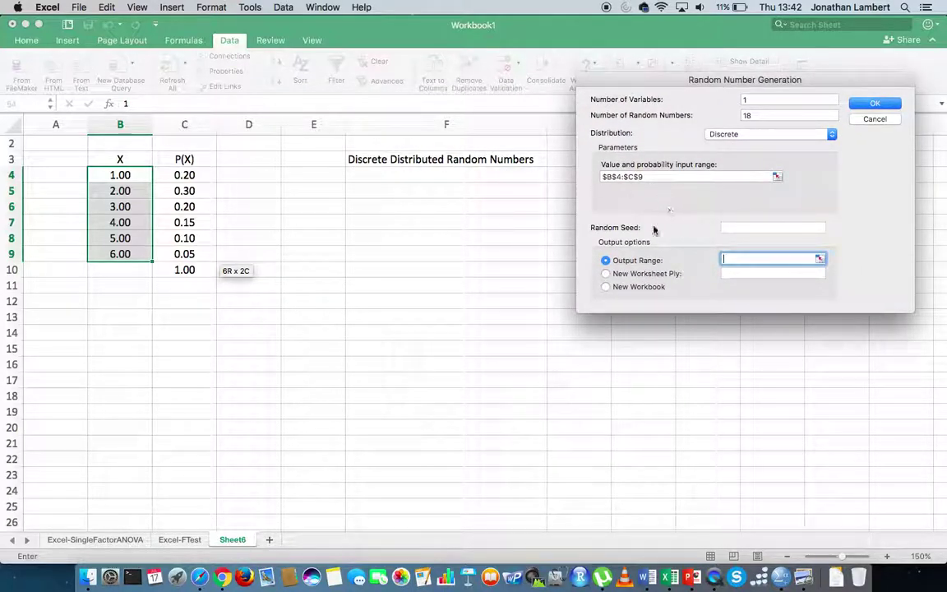
- Set the Output Range to $F$4 and generate the 18 random numbers
left_click(420, 180)
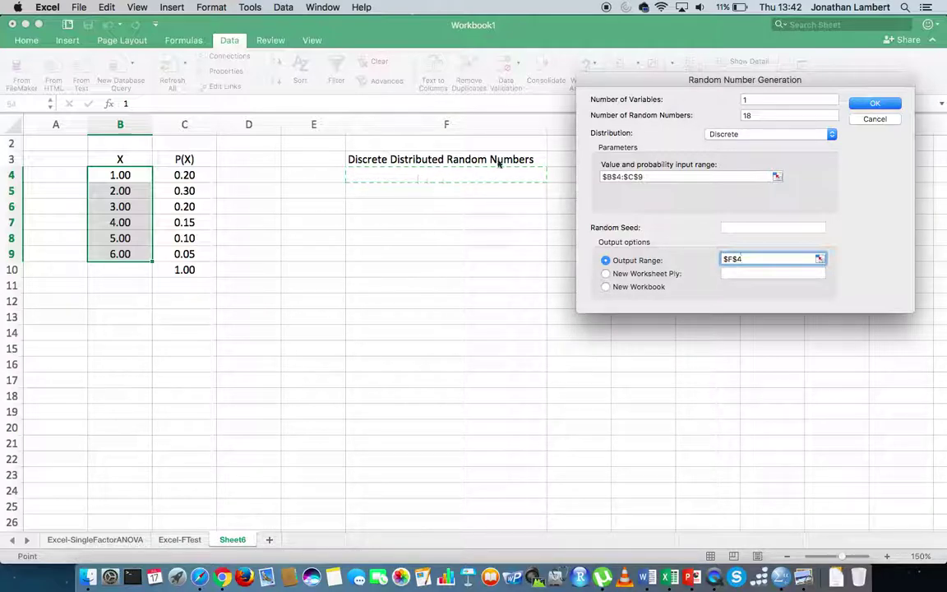
left_click(877, 103)
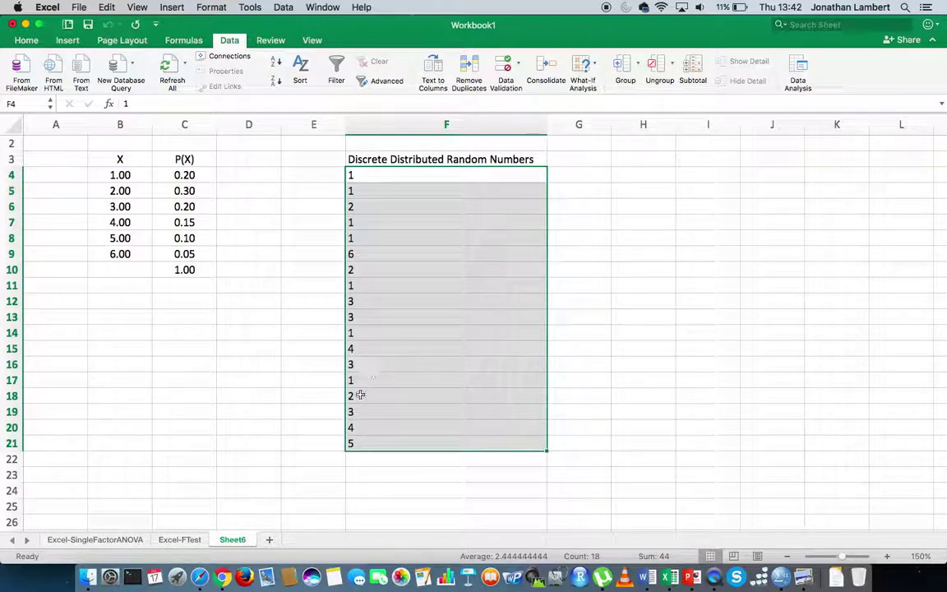
left_click(199, 176)
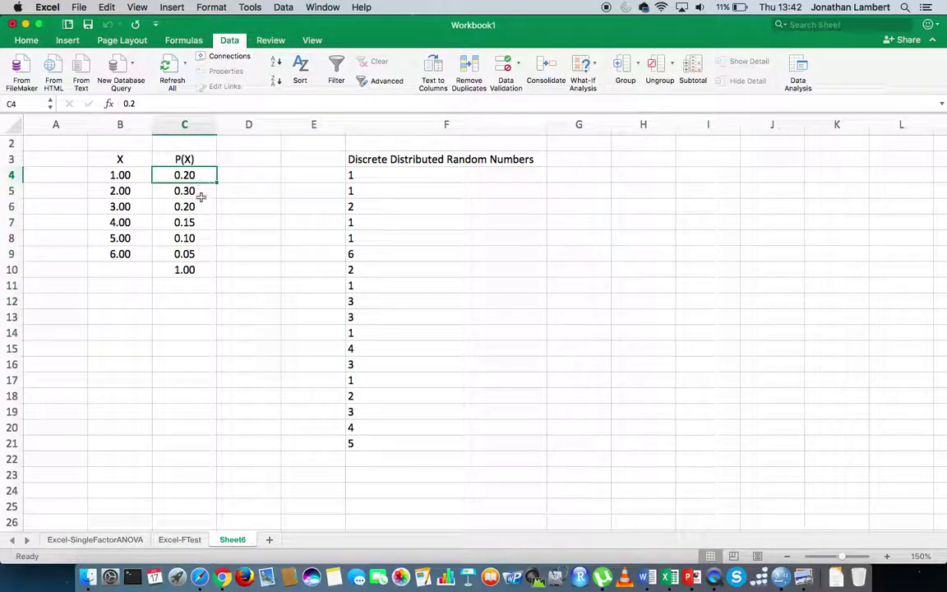
left_click(202, 191)
left_click(201, 206)
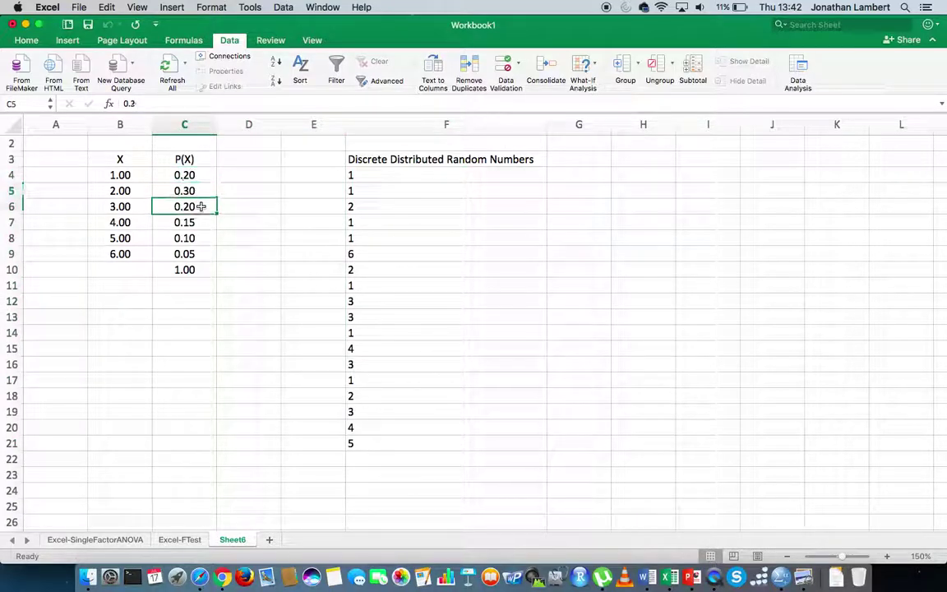
left_click(376, 176)
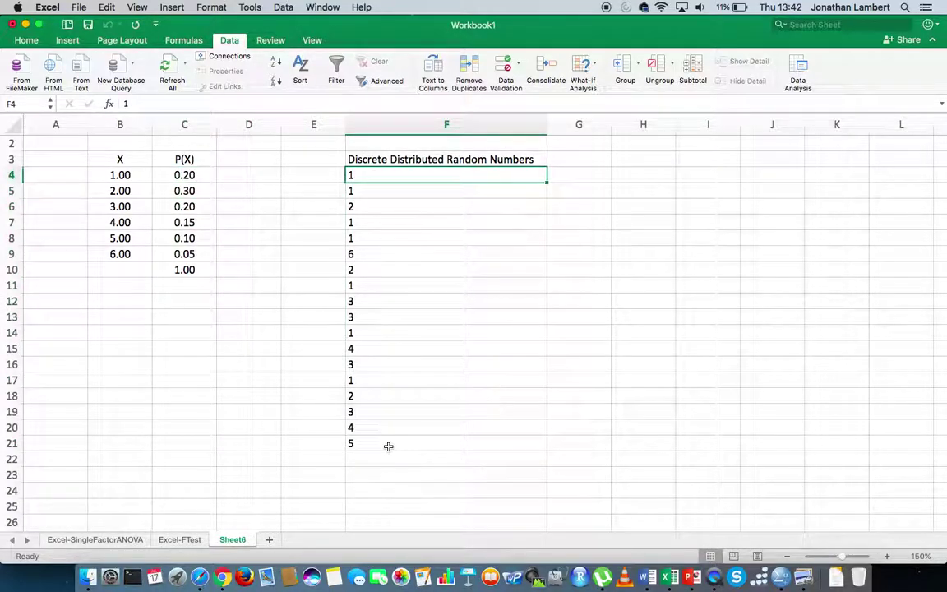
left_click_drag(386, 446, 376, 182)
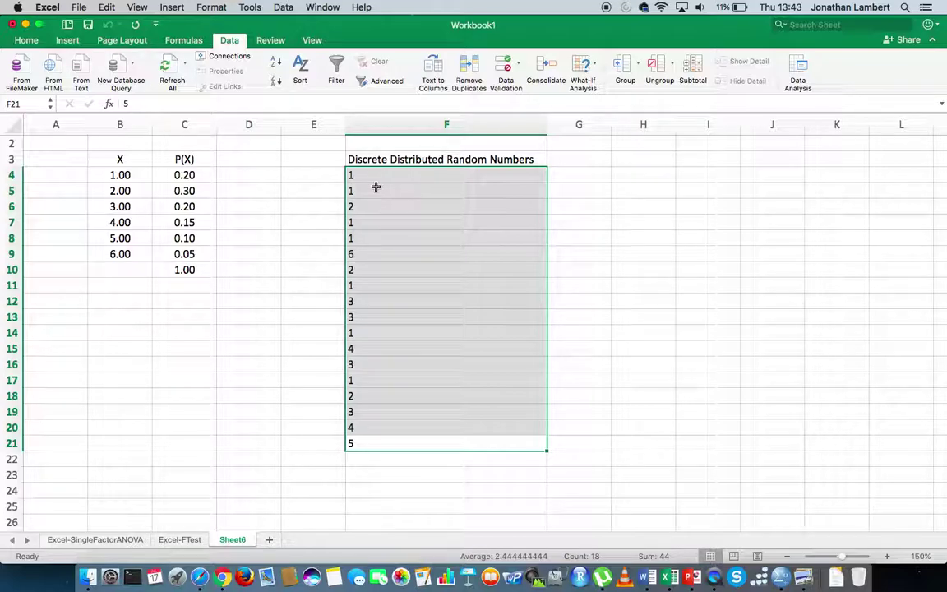
left_click(245, 175)
left_click(190, 177)
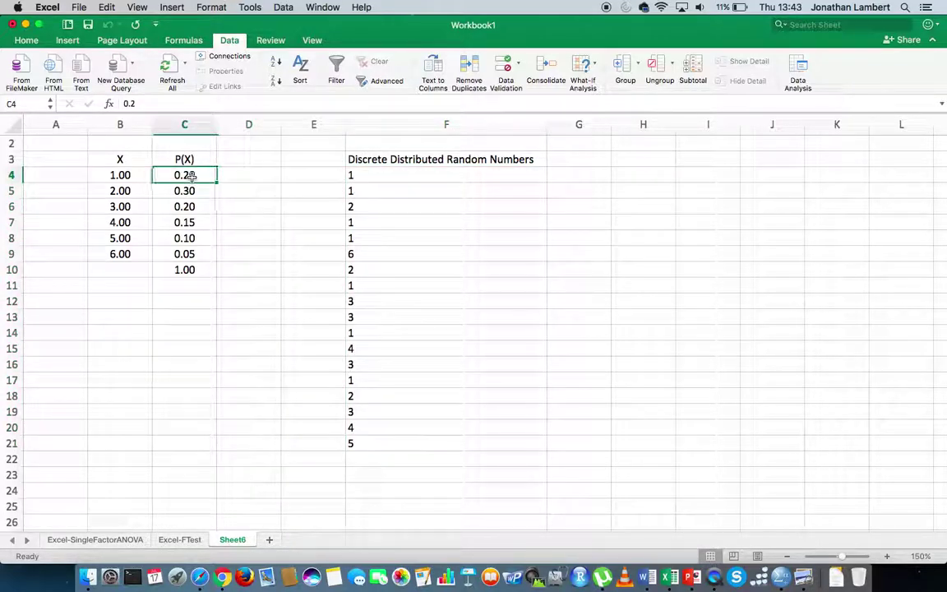
left_click(128, 178)
left_click(184, 193)
left_click(142, 193)
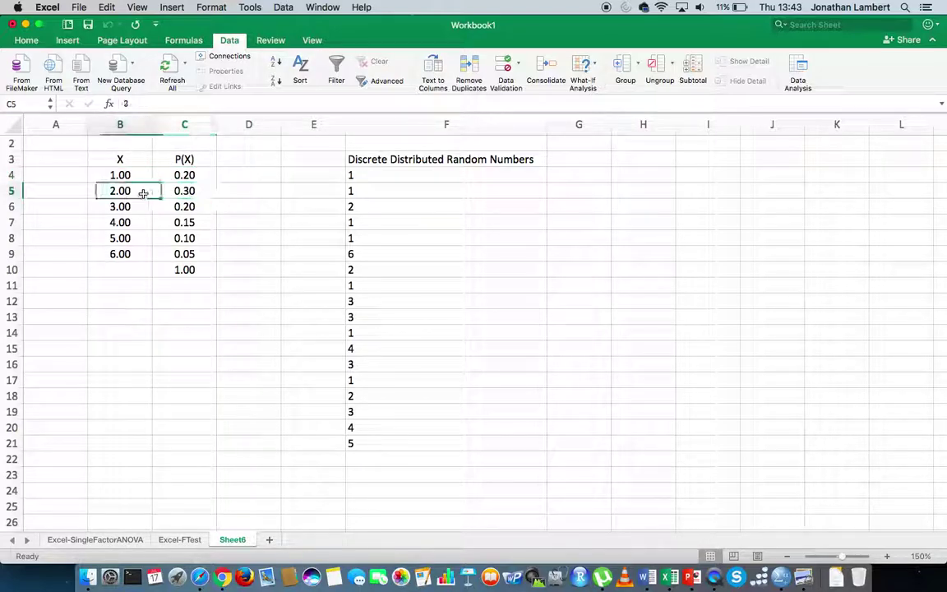
left_click(184, 206)
left_click(127, 208)
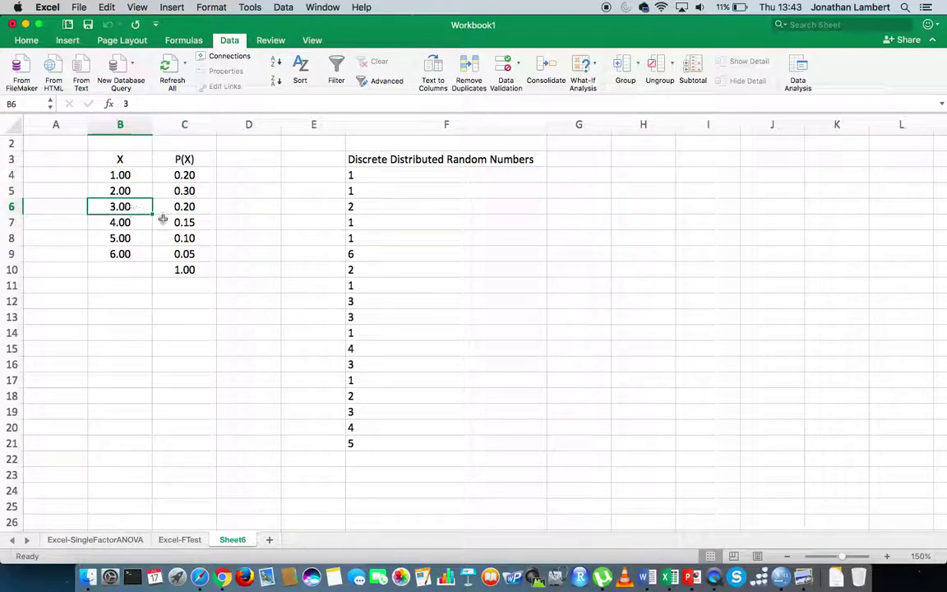
left_click(165, 220)
left_click(137, 221)
left_click(186, 240)
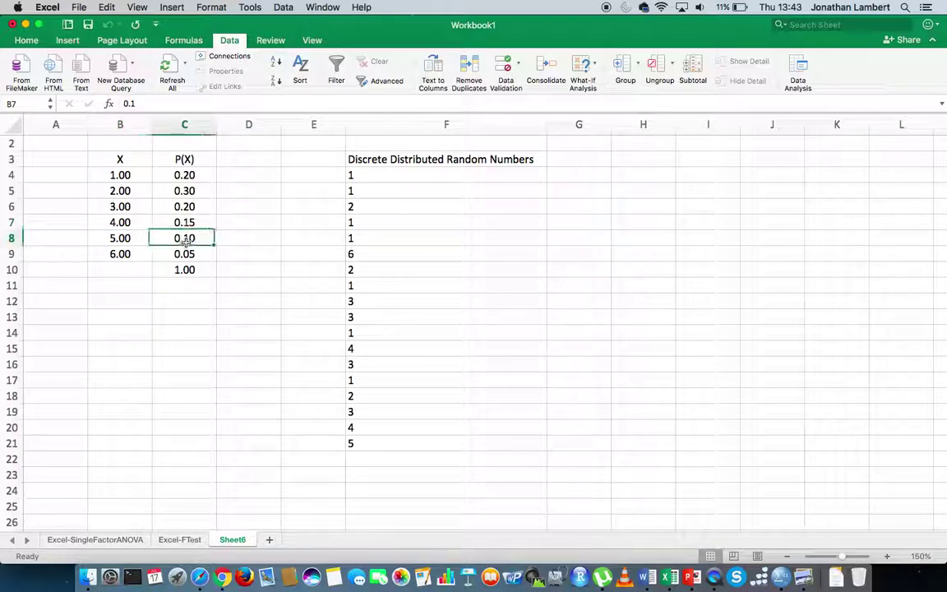
left_click(144, 240)
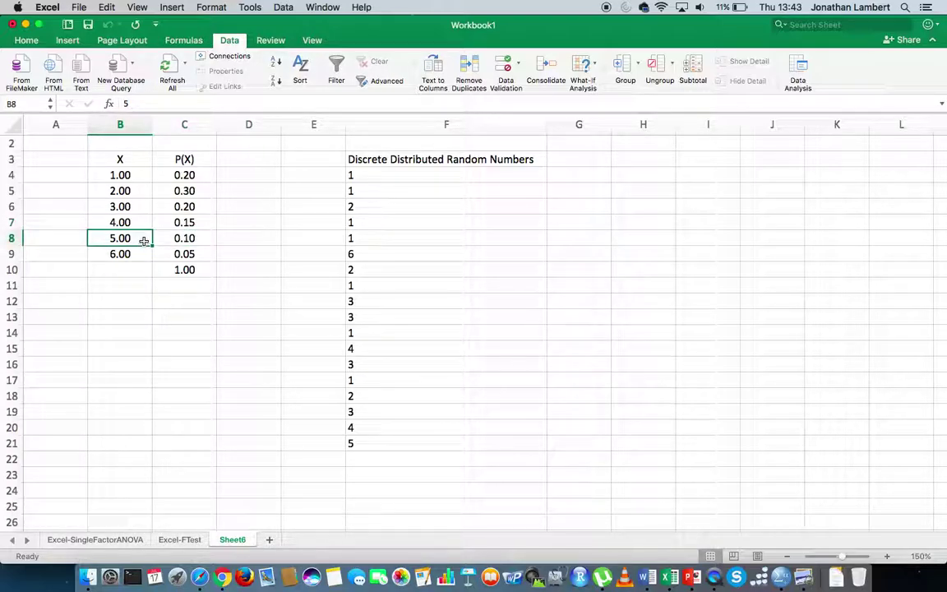
left_click(188, 253)
left_click(124, 253)
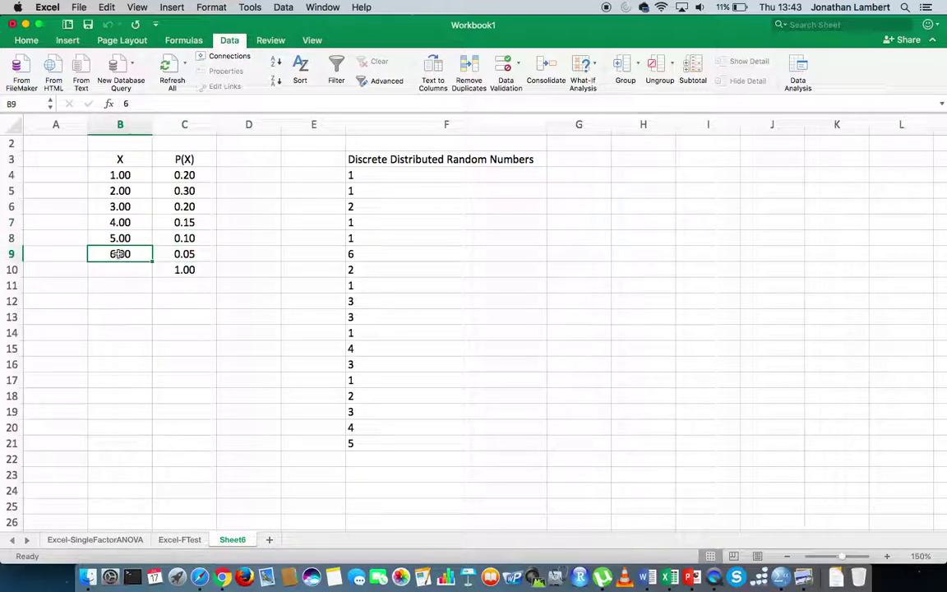